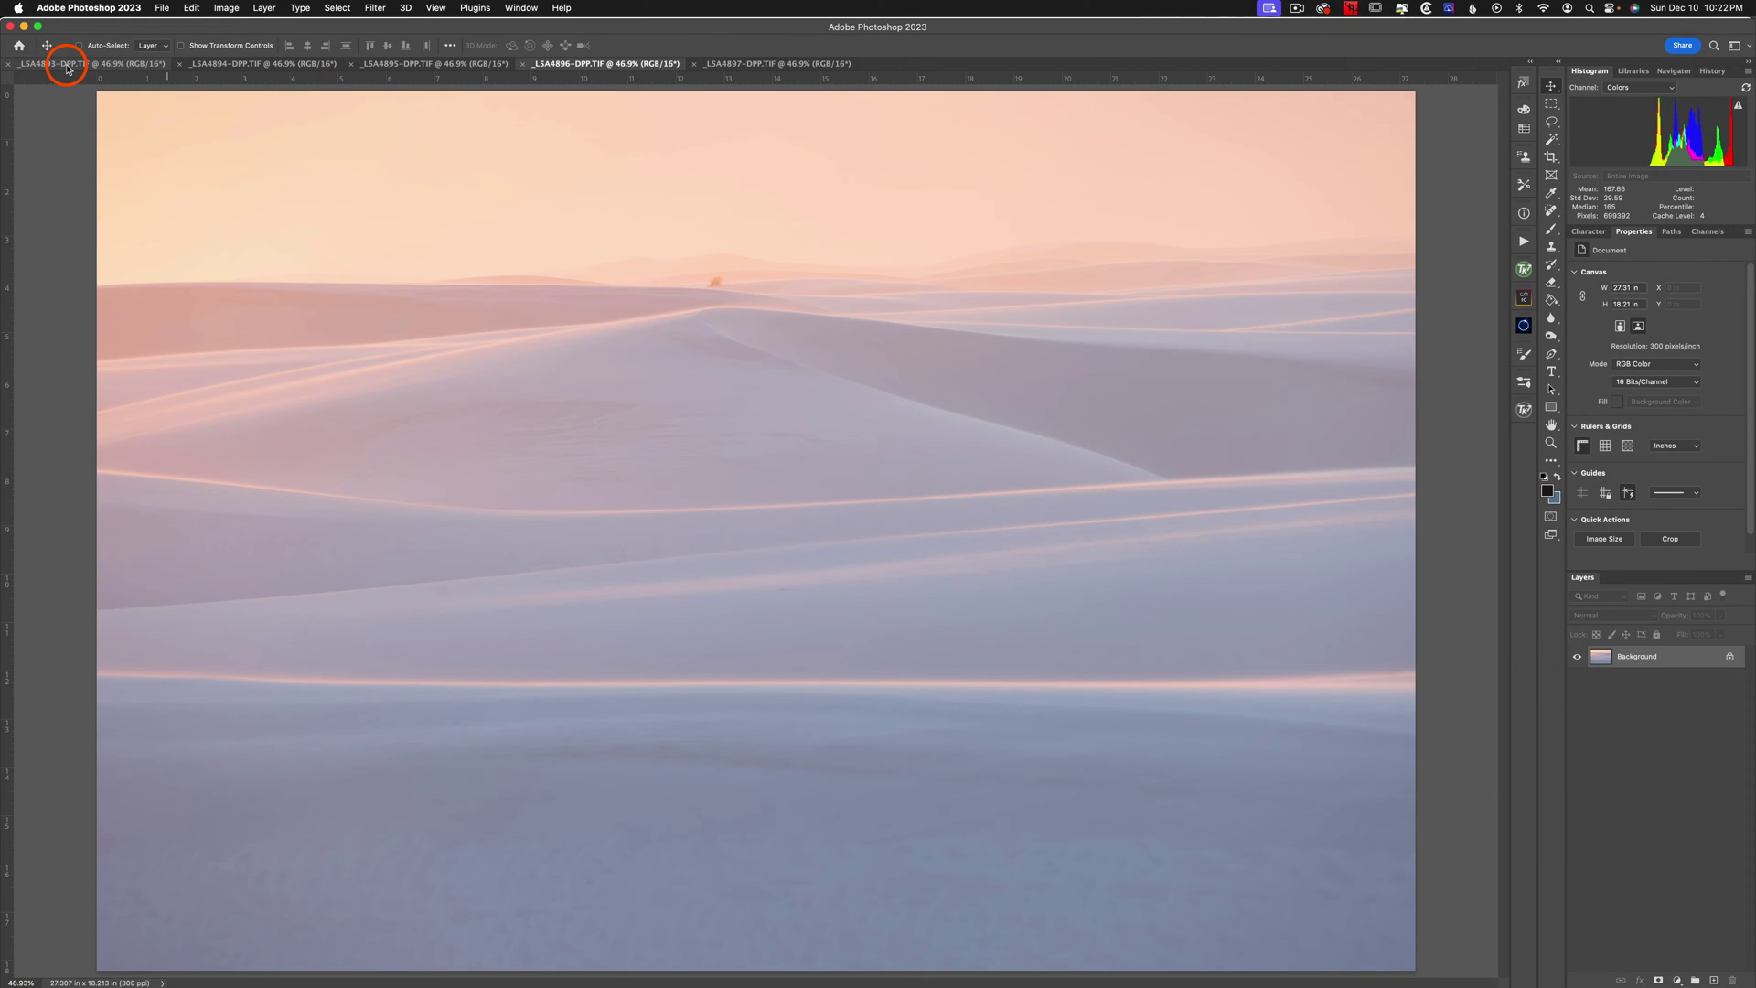
- Cycle through the five open dune document tabs, ending on _LSA4897-DPP.TIF
click(67, 65)
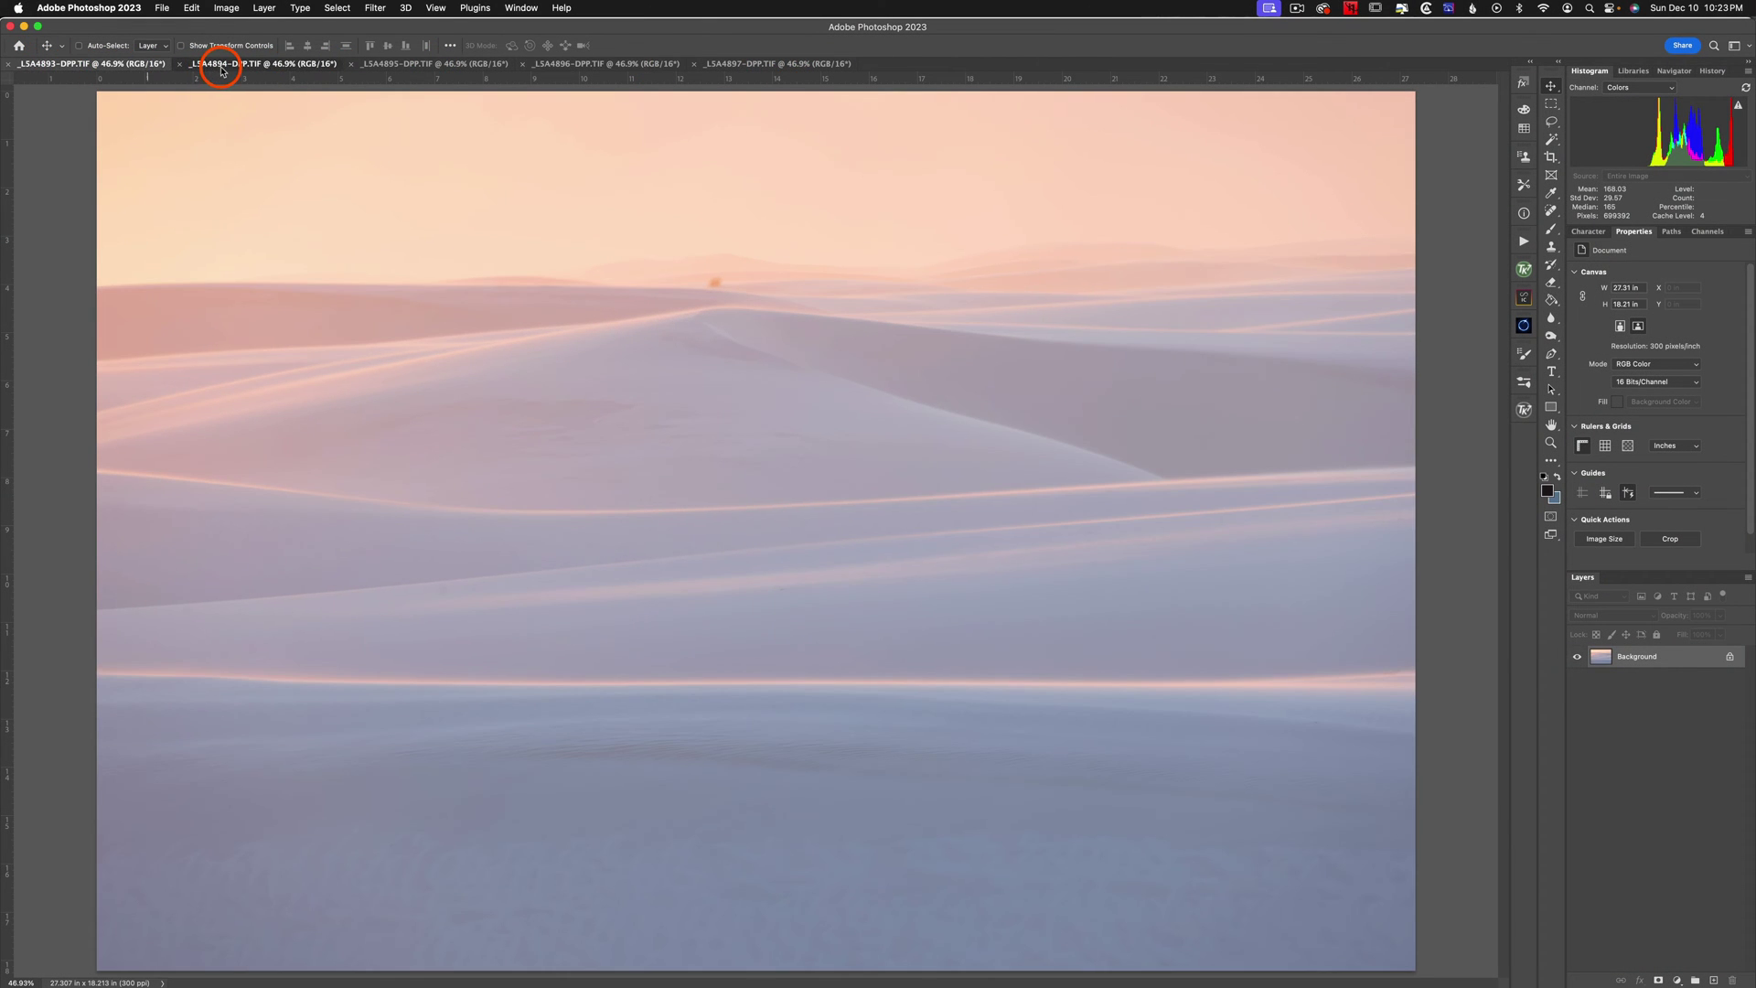
click(227, 64)
click(408, 64)
click(607, 65)
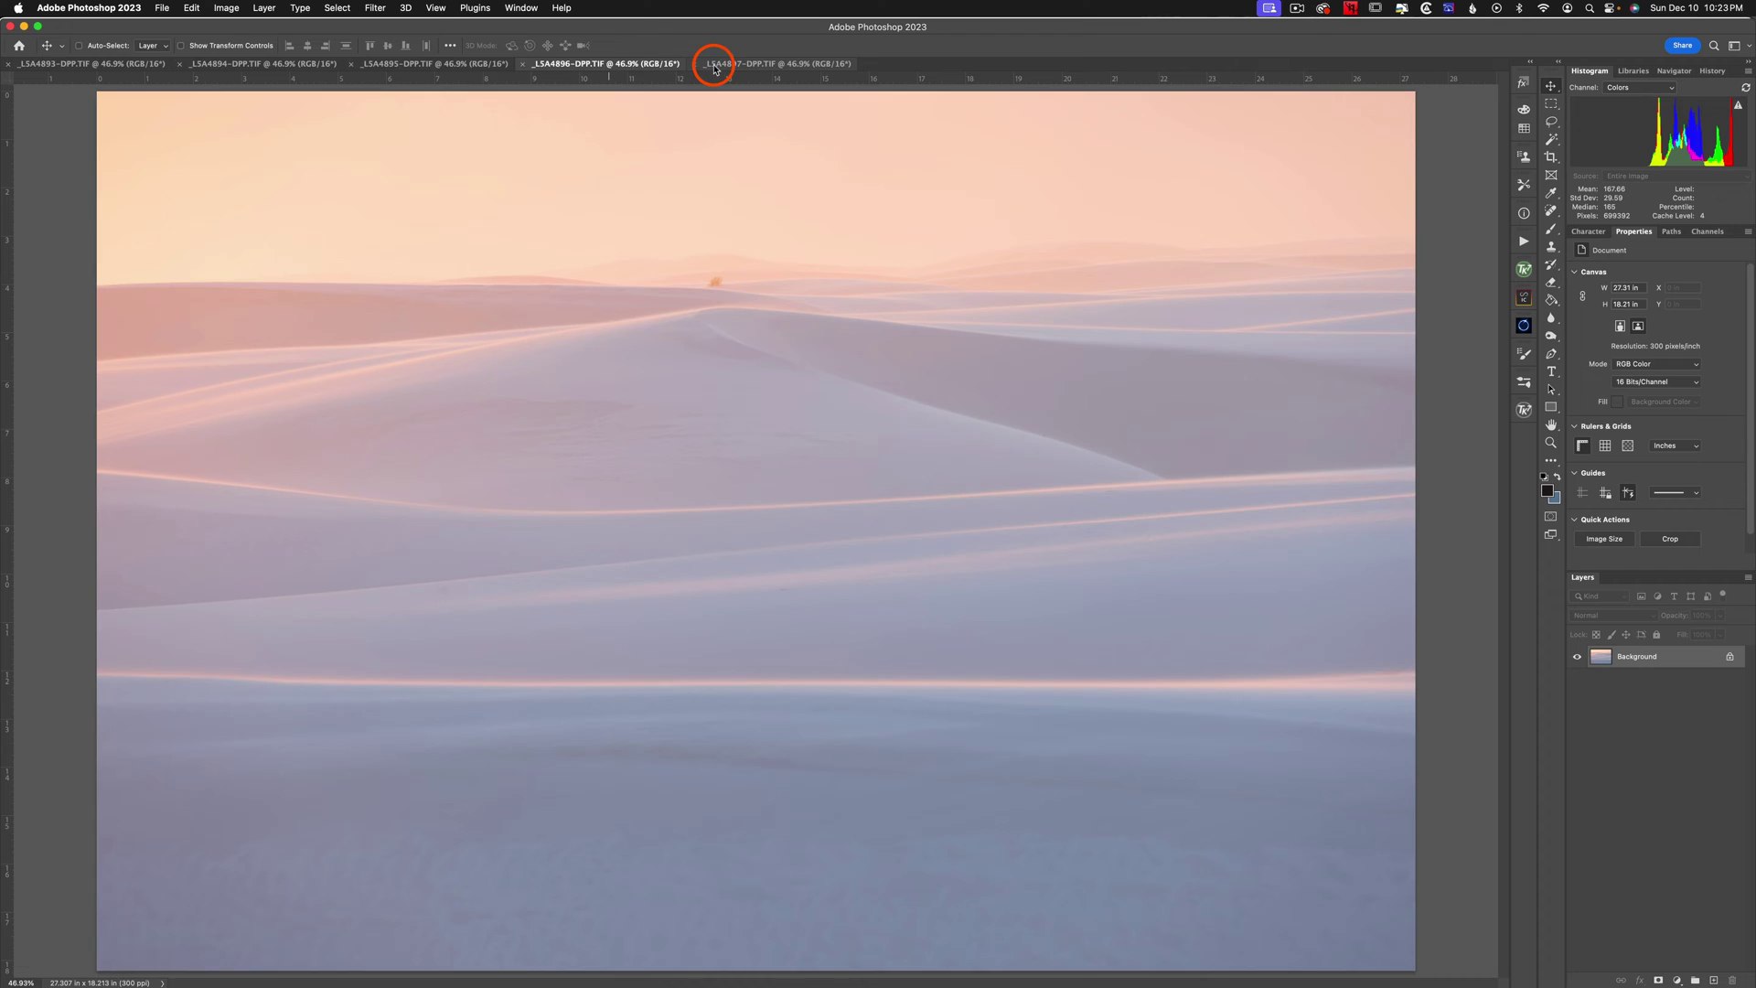
click(723, 65)
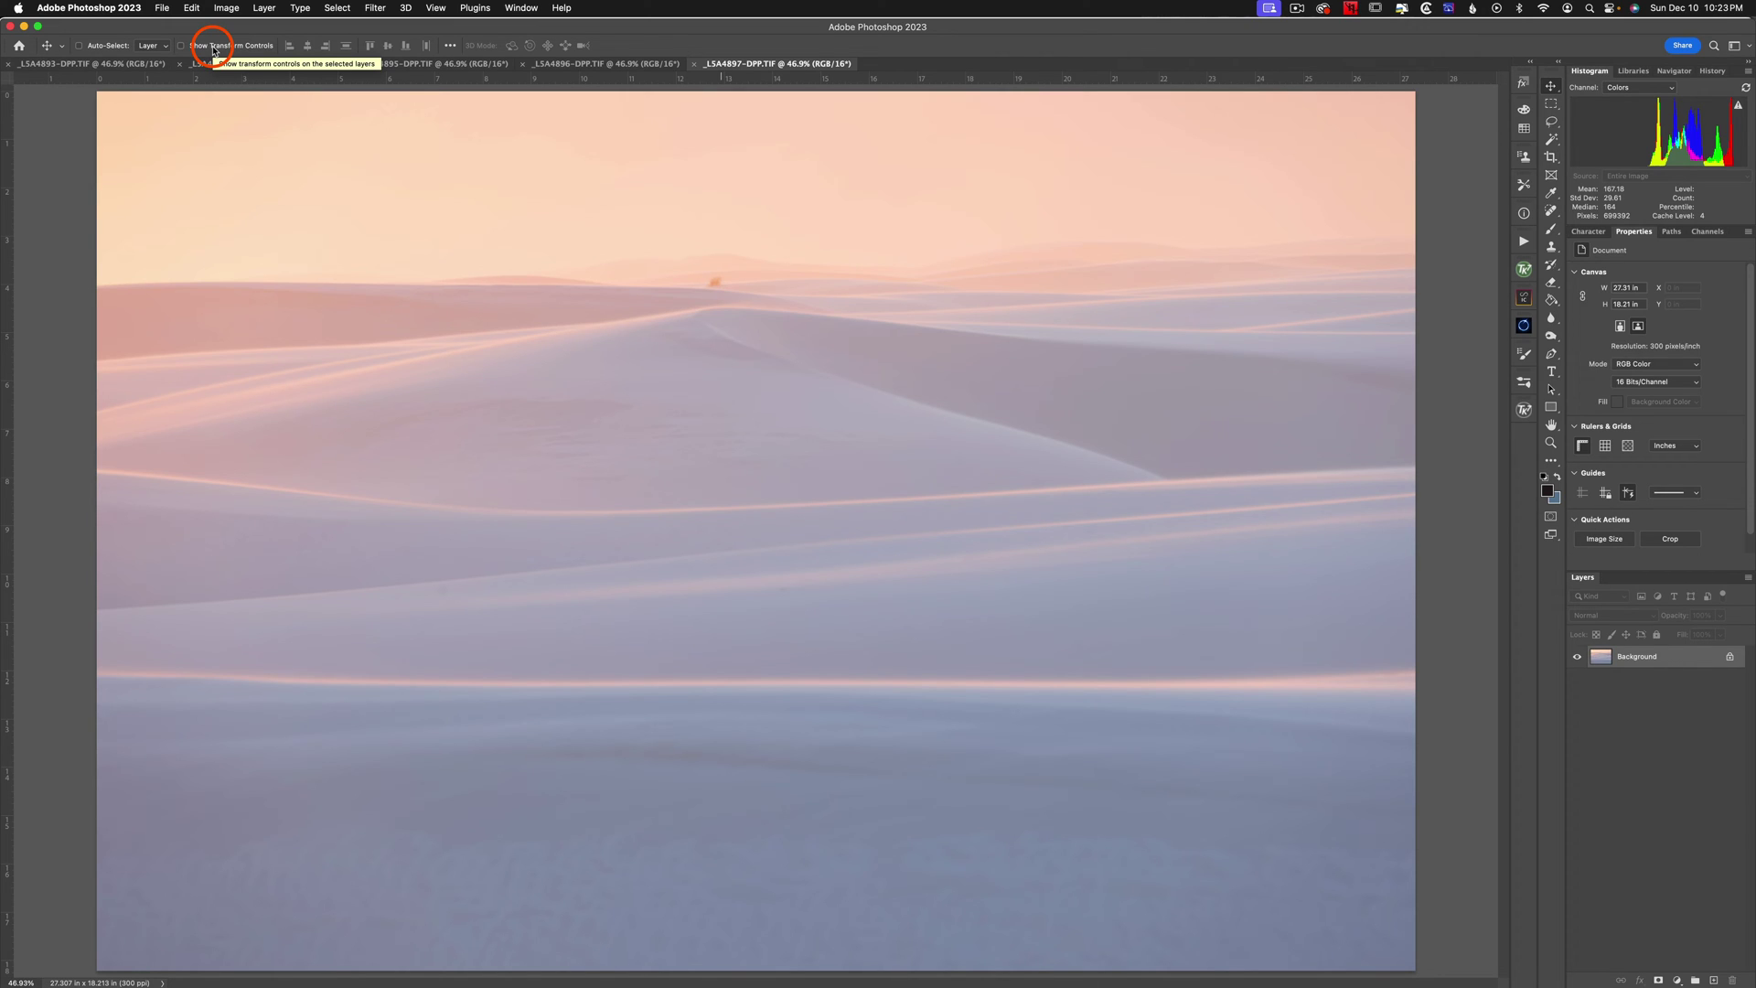
- Launch File > Scripts > Load Files into Stack to open the Load Layers dialog
click(161, 8)
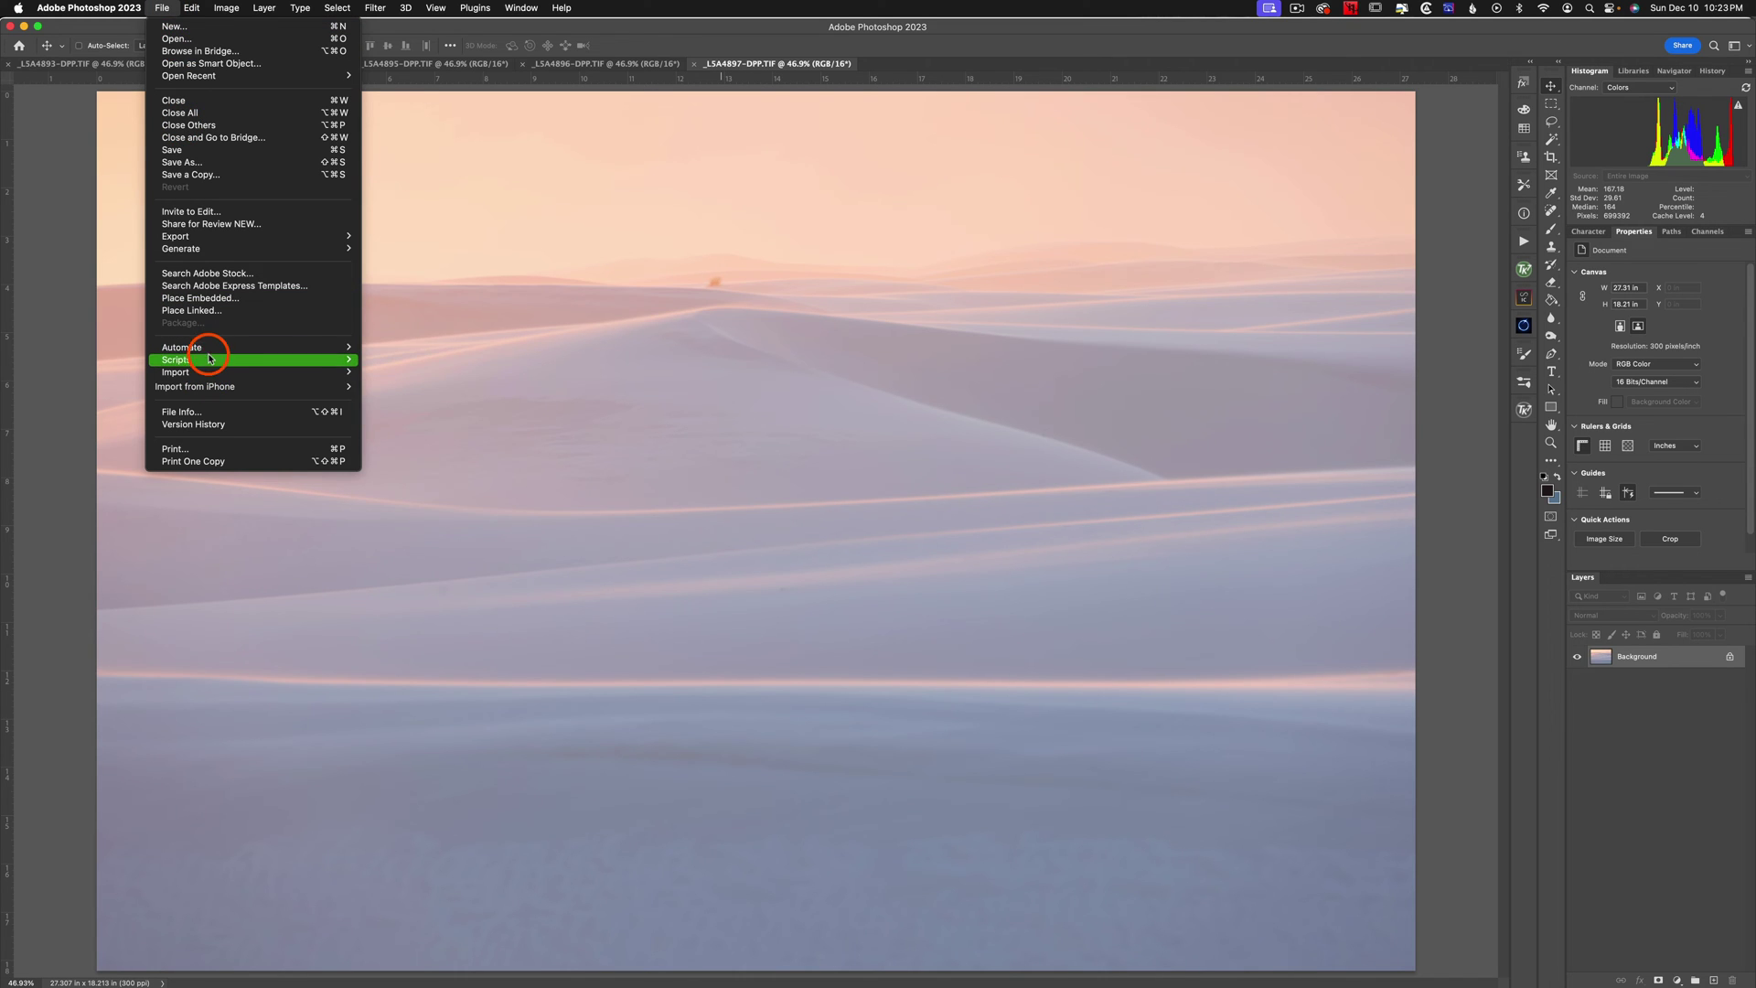
mouse_move(178, 360)
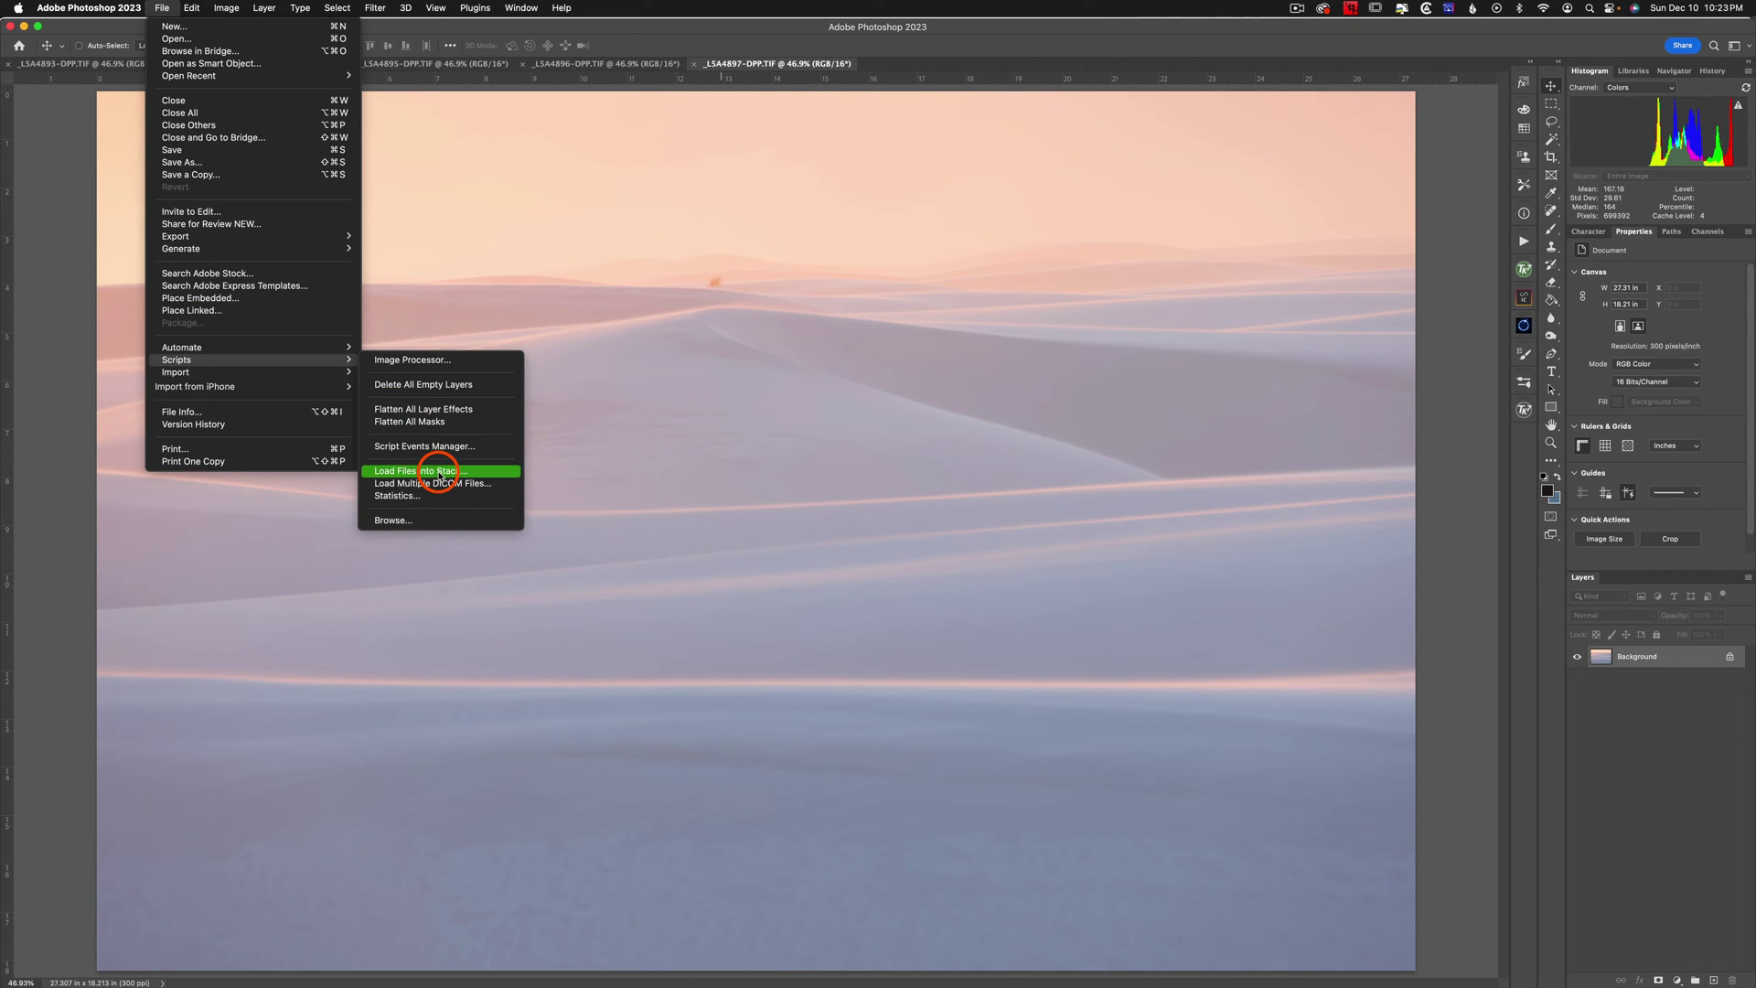
click(422, 471)
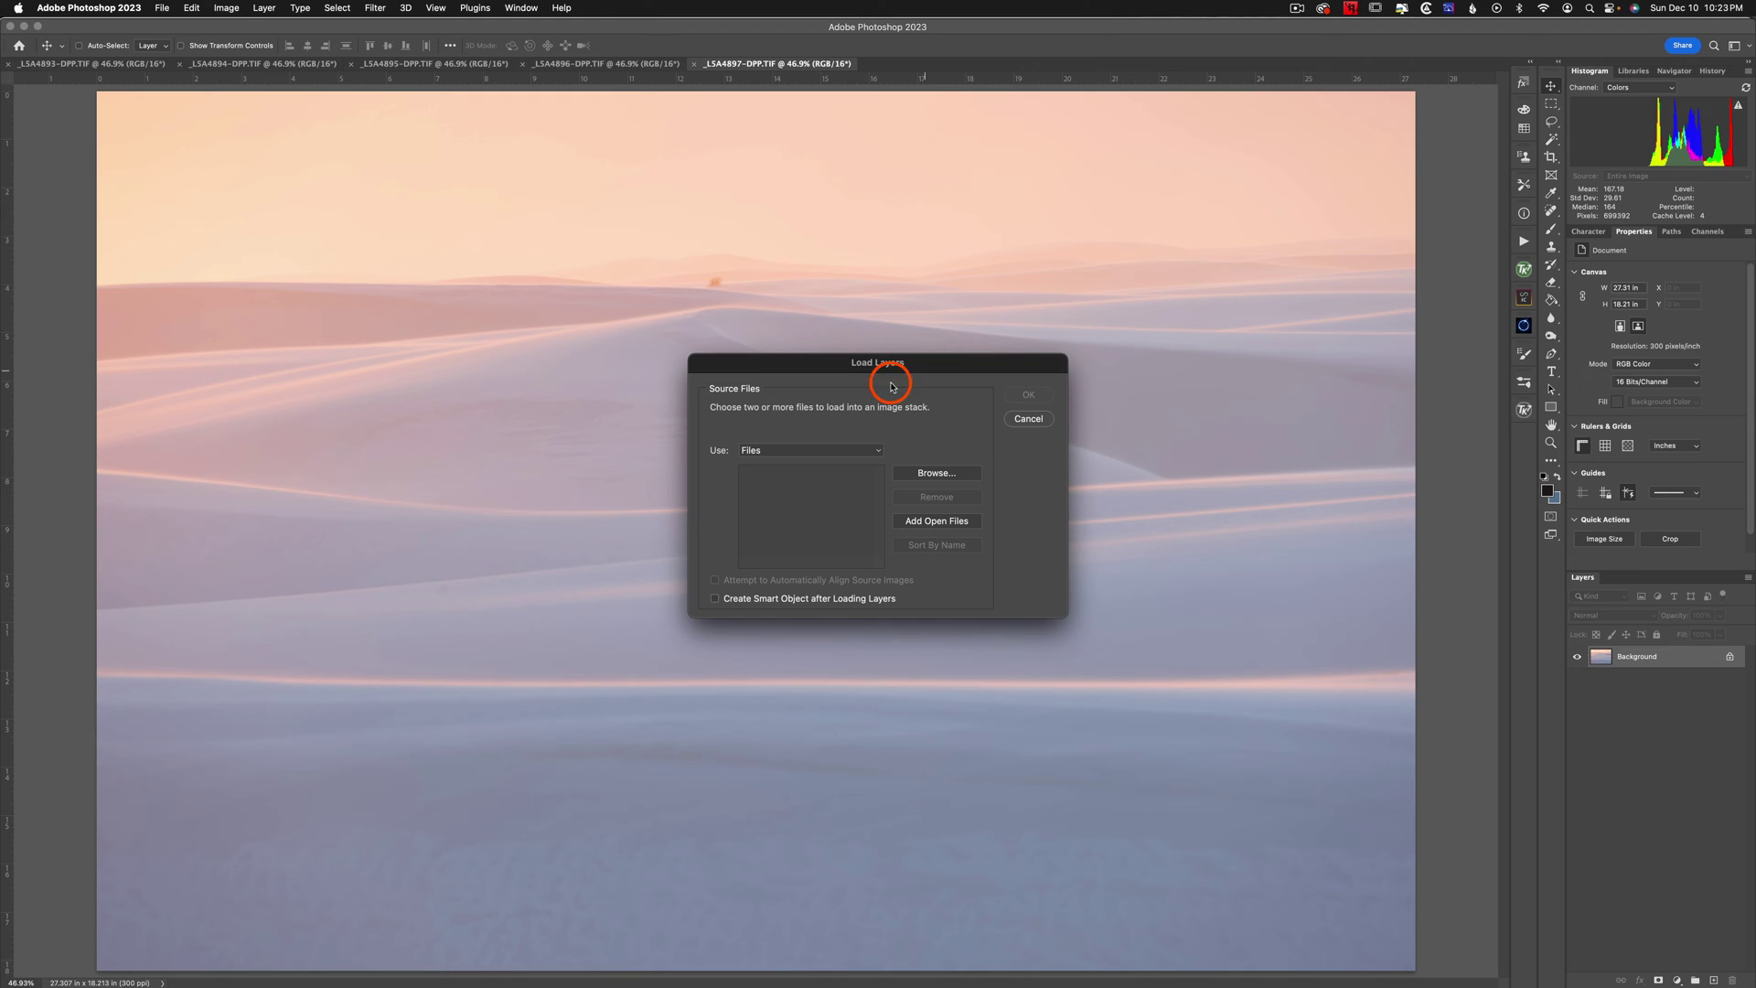
- Set Load Layers' Use option to Folder, then cancel the folder selection
click(816, 451)
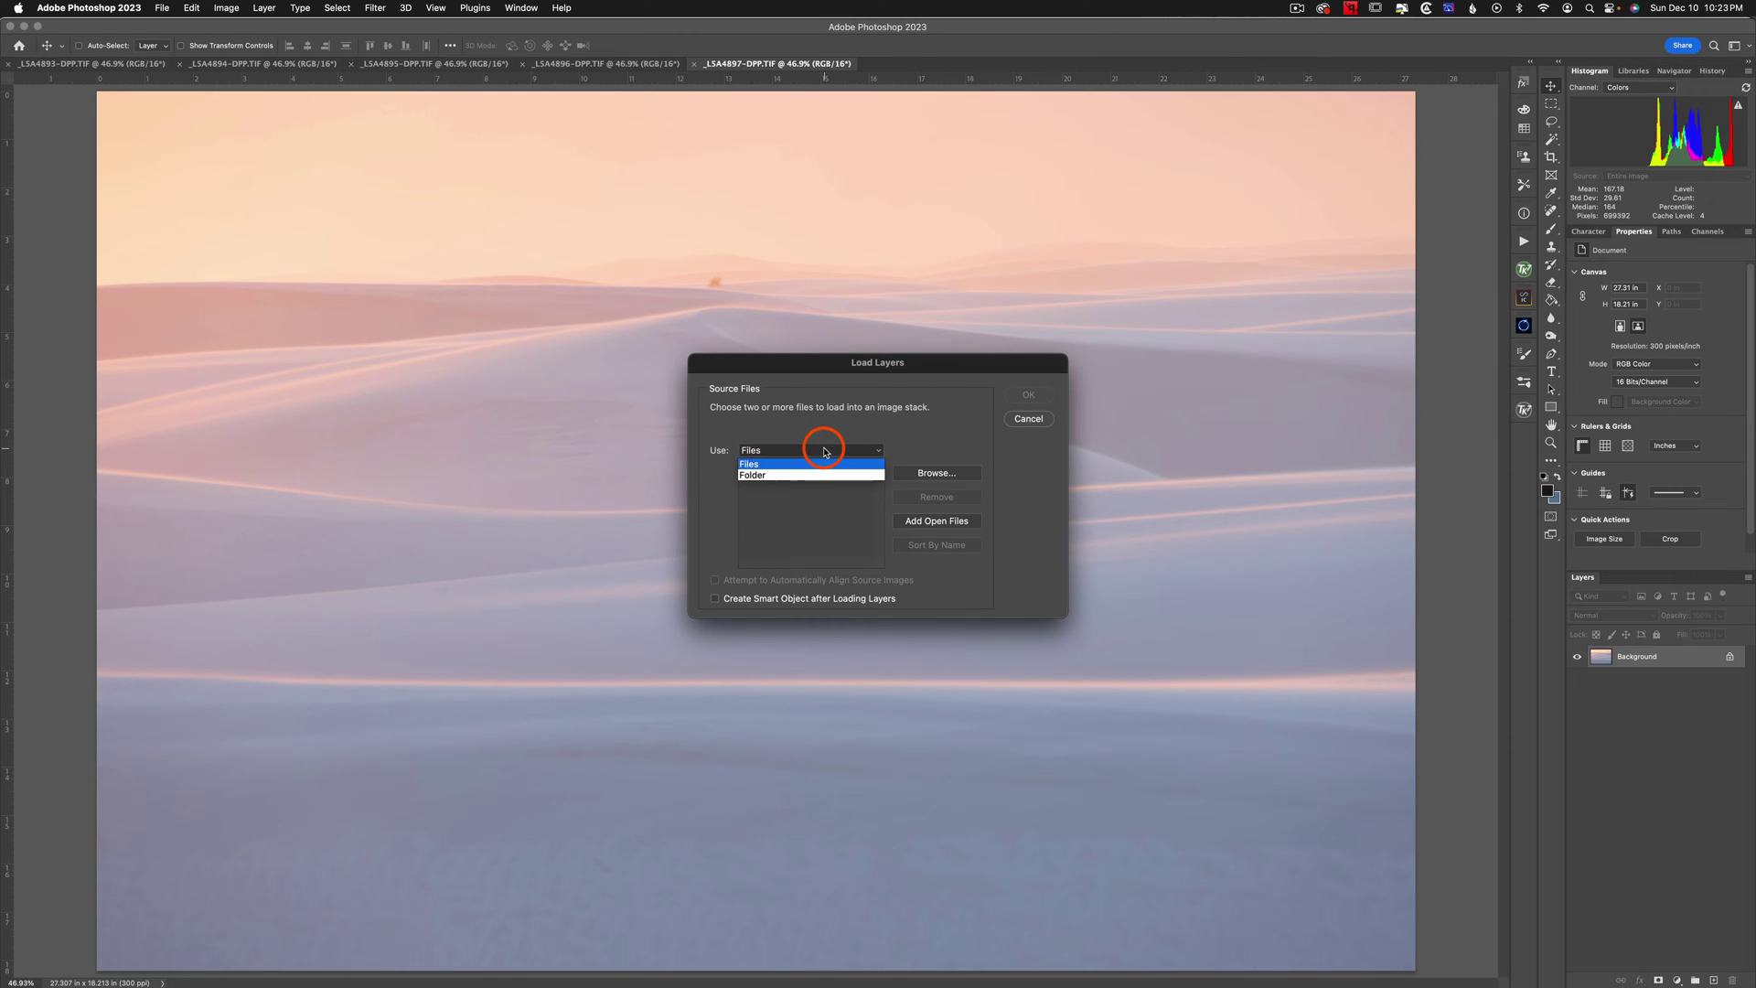
click(759, 477)
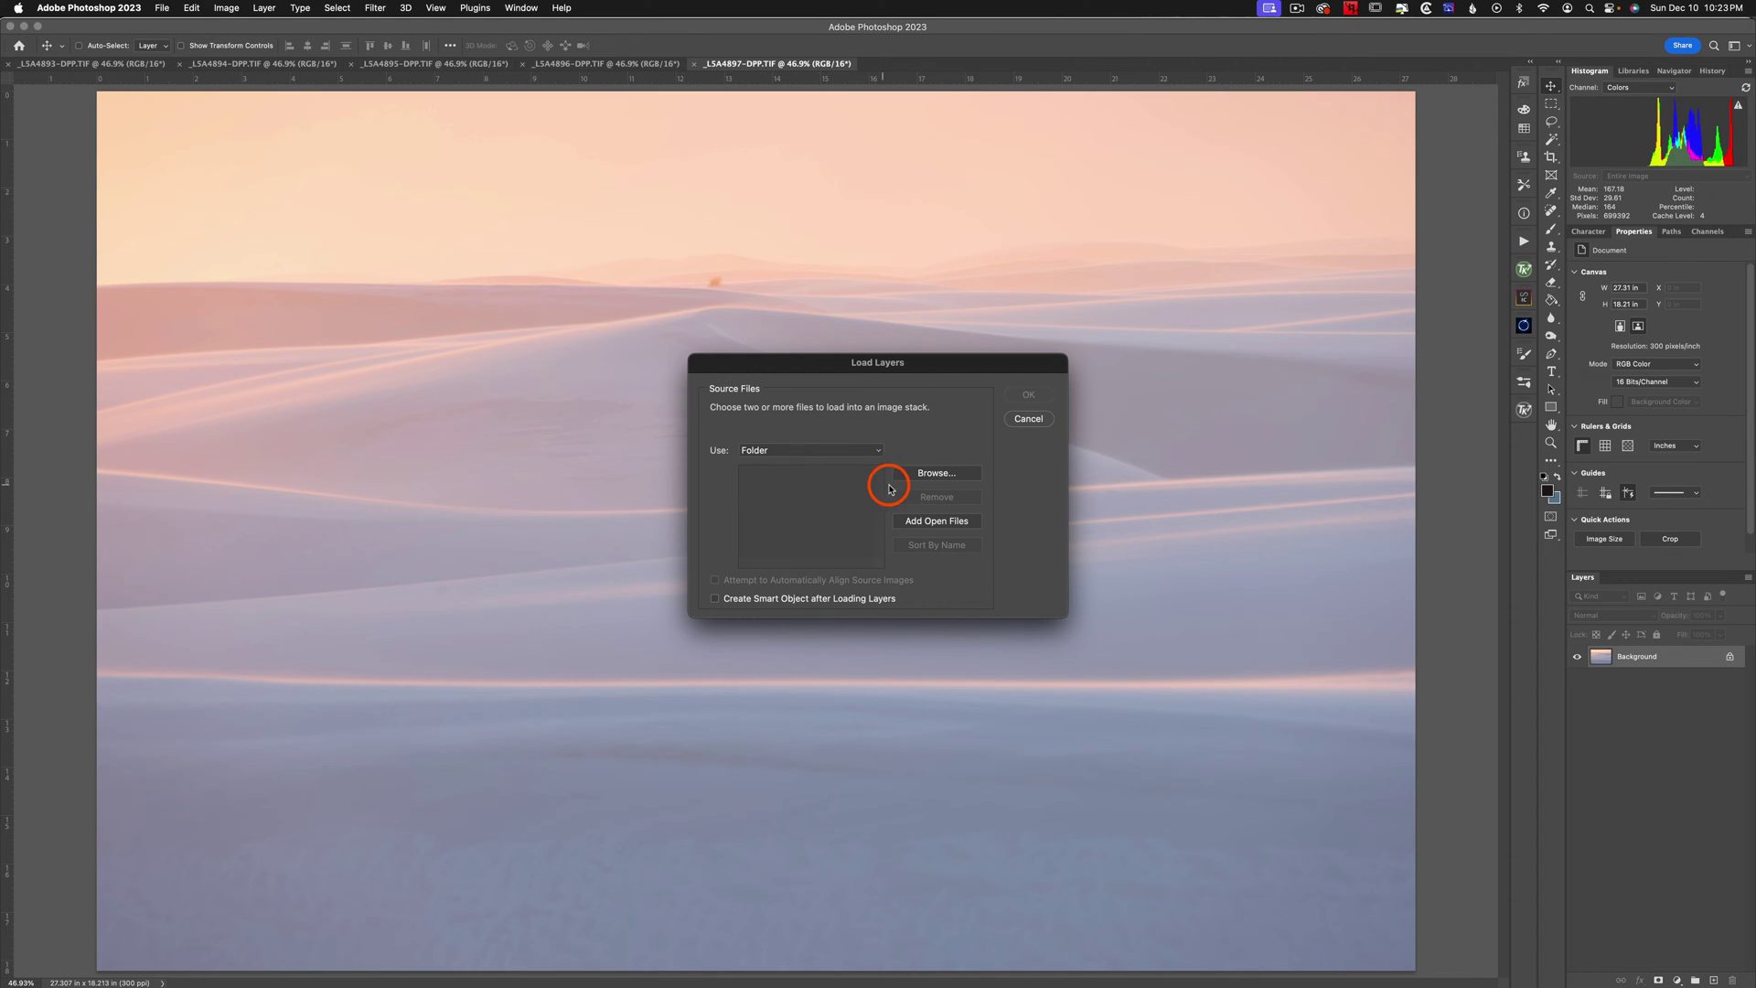
click(928, 486)
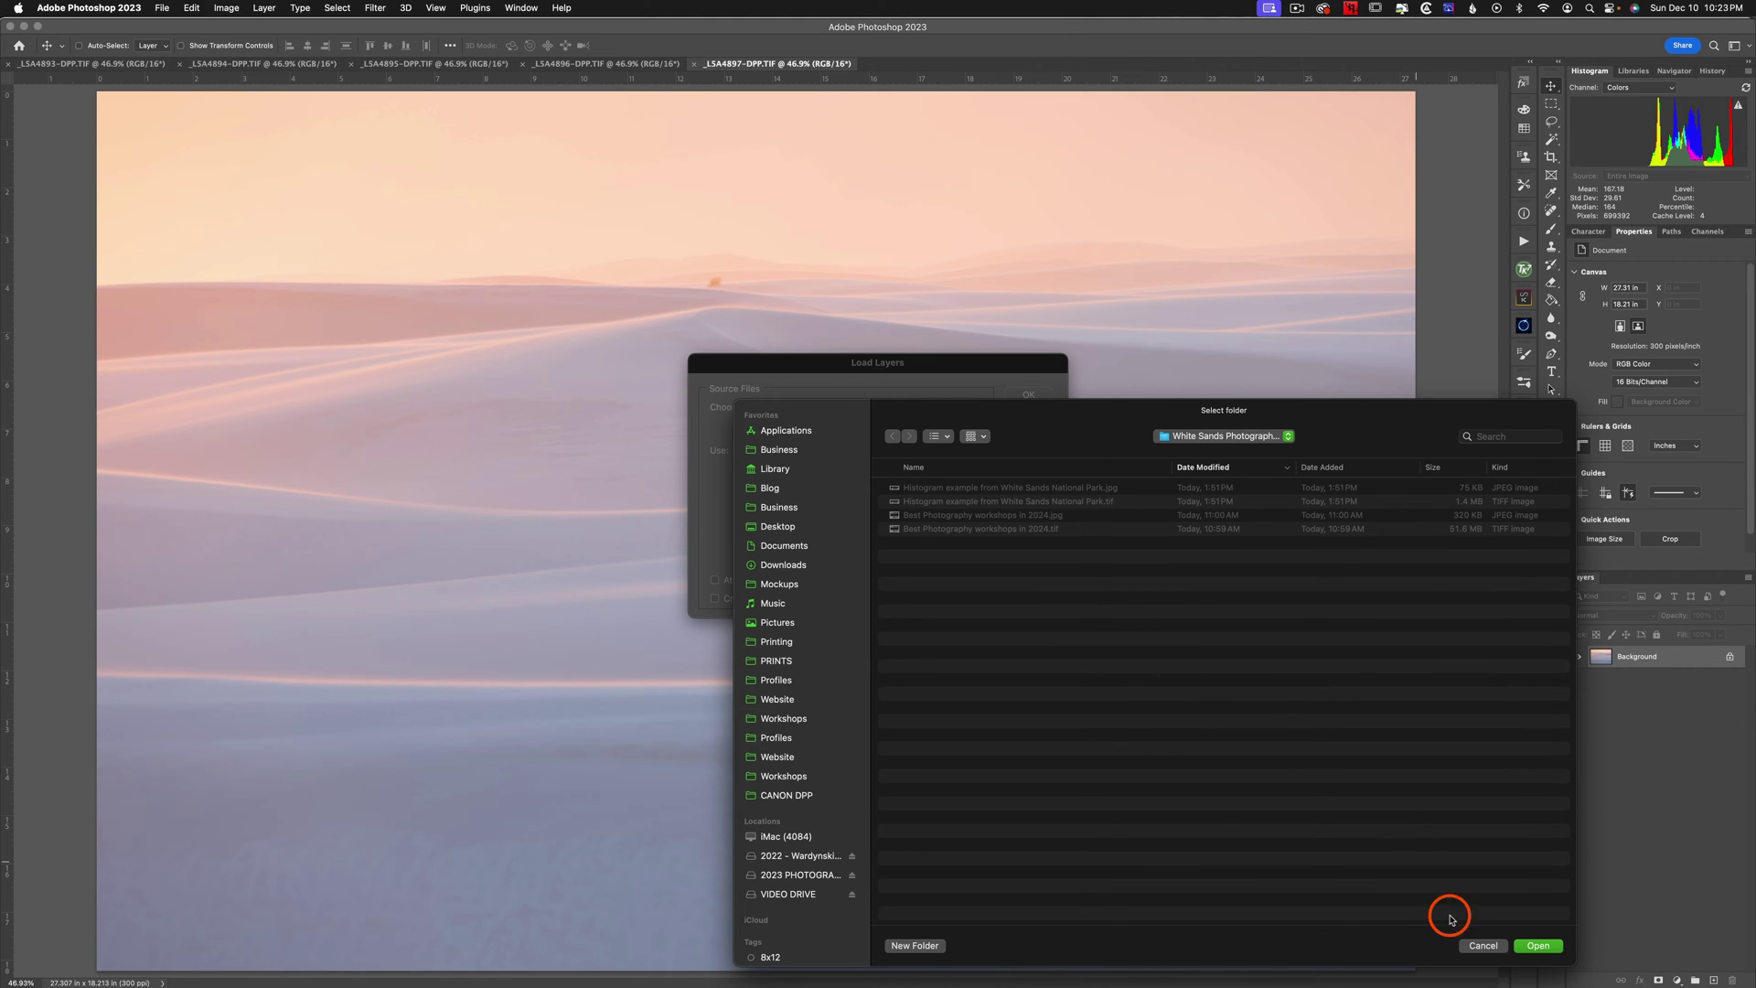
click(1483, 945)
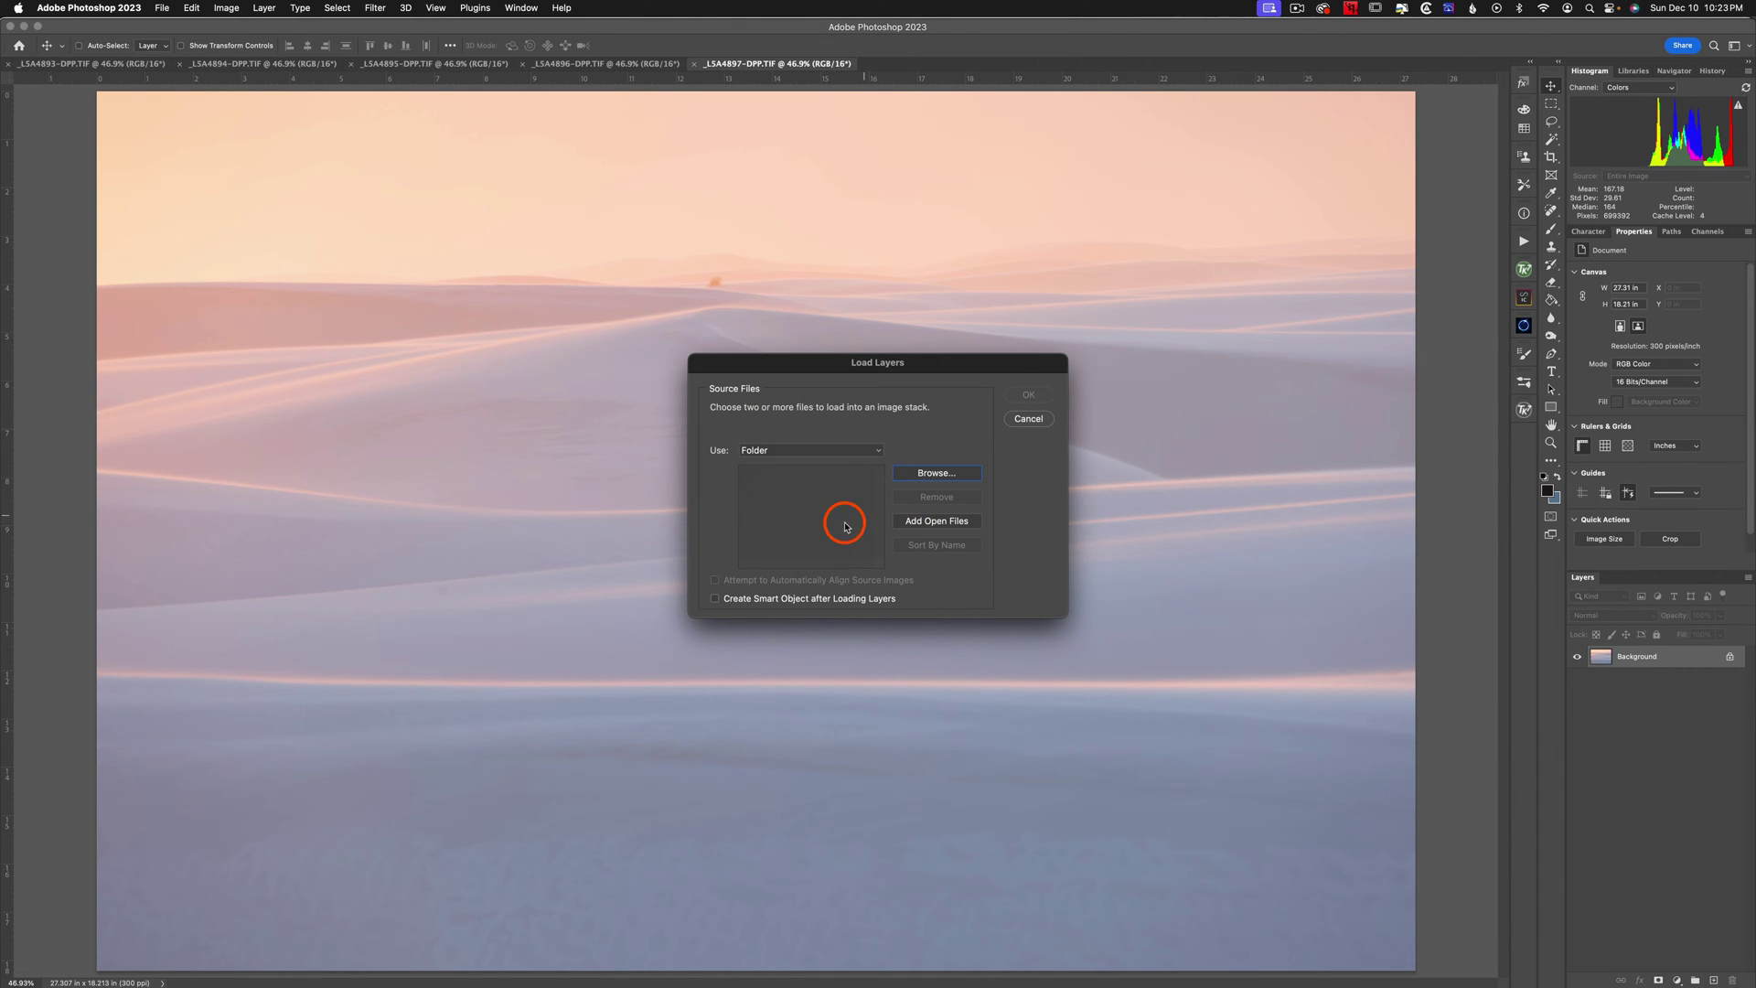
- Add all five open dune TIFFs to the Load Layers source list
click(941, 524)
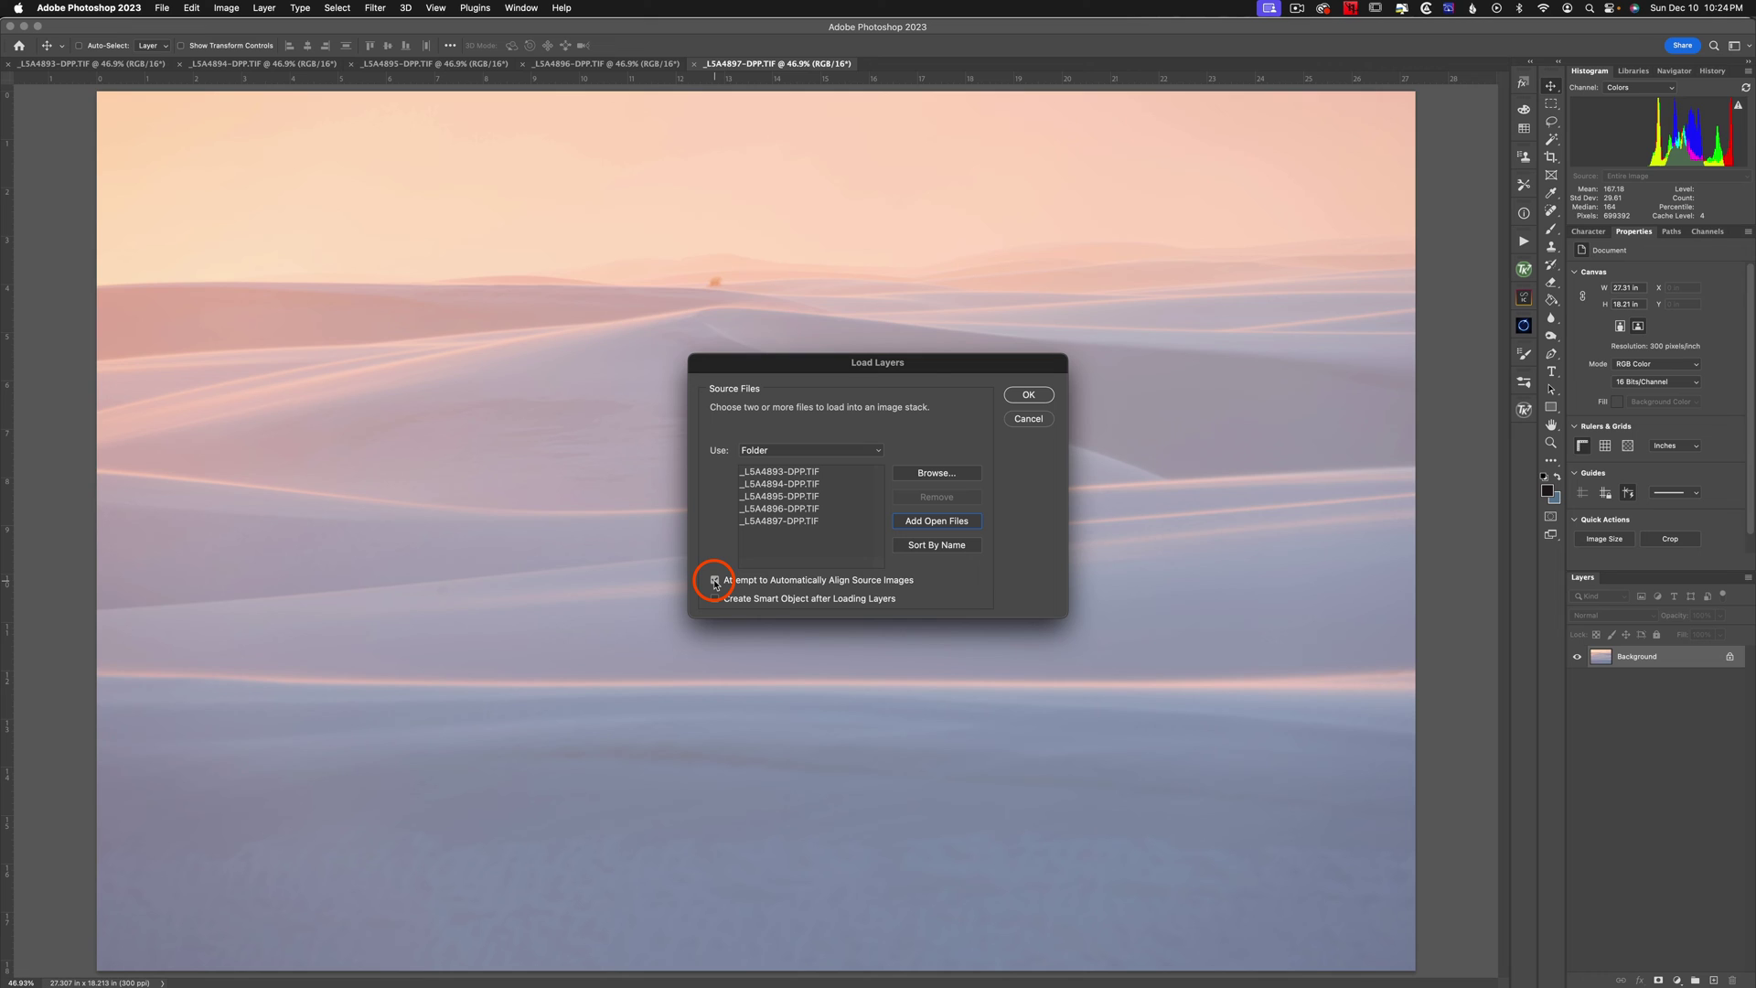
- Confirm Load Layers to build the five-layer Untitled-1 stack document
click(1029, 393)
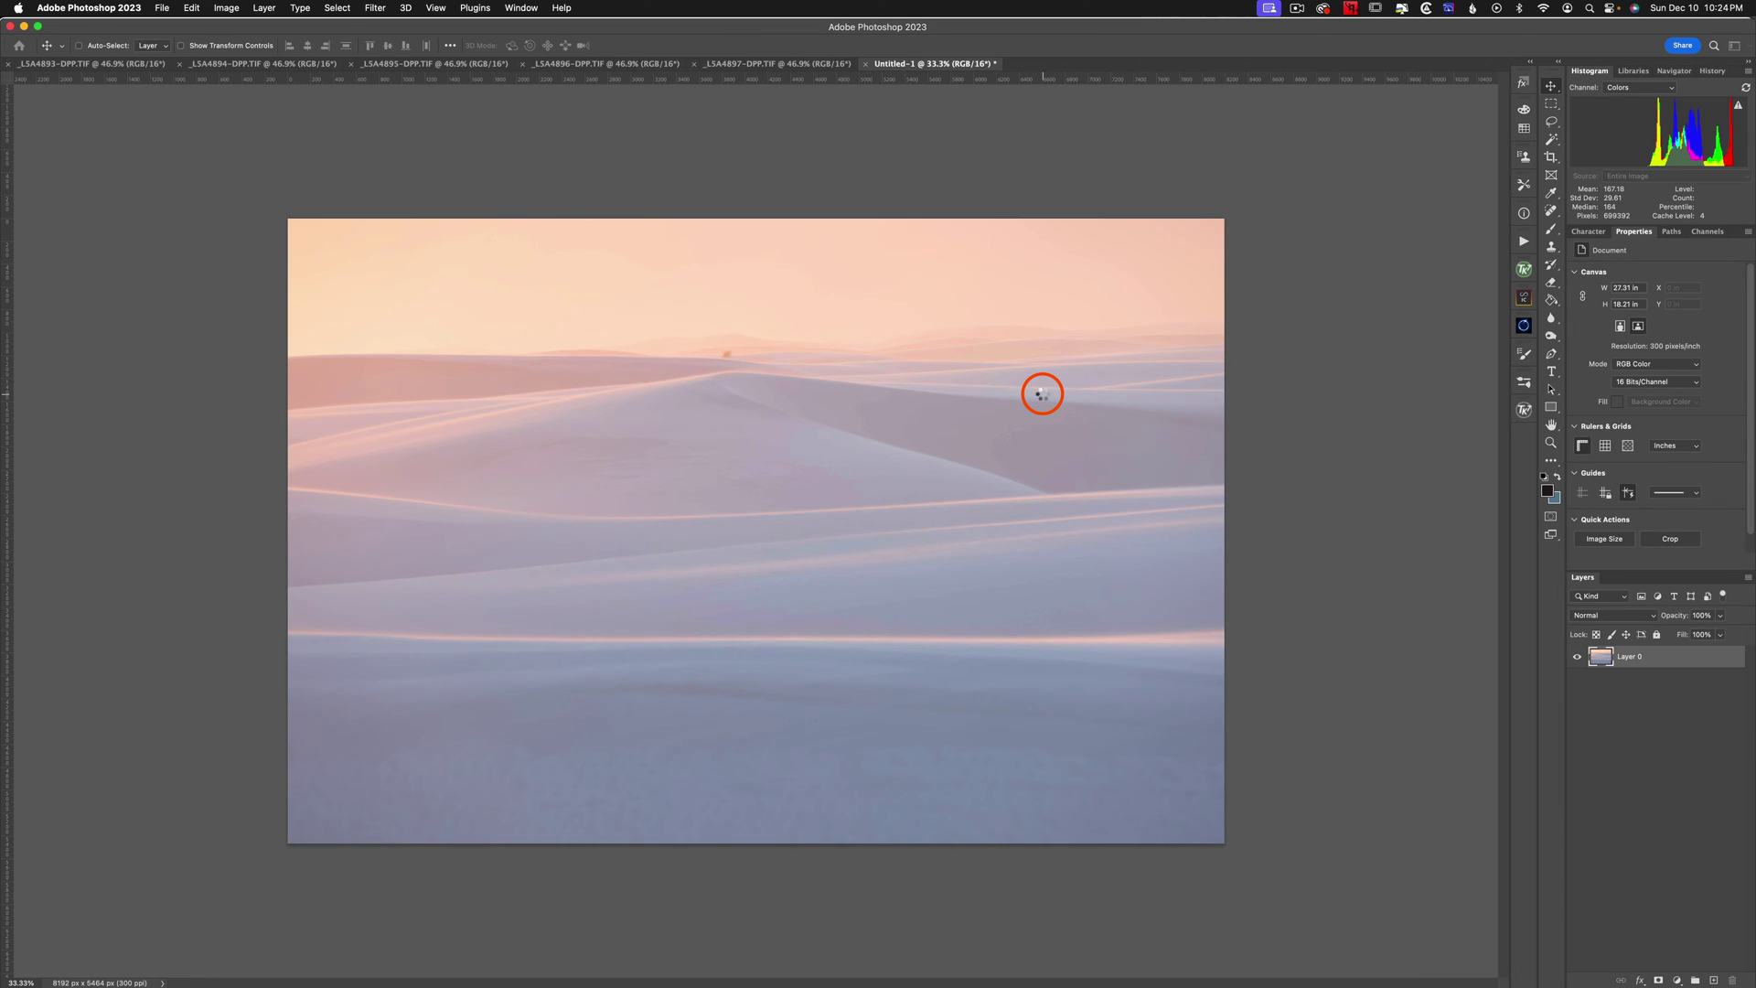